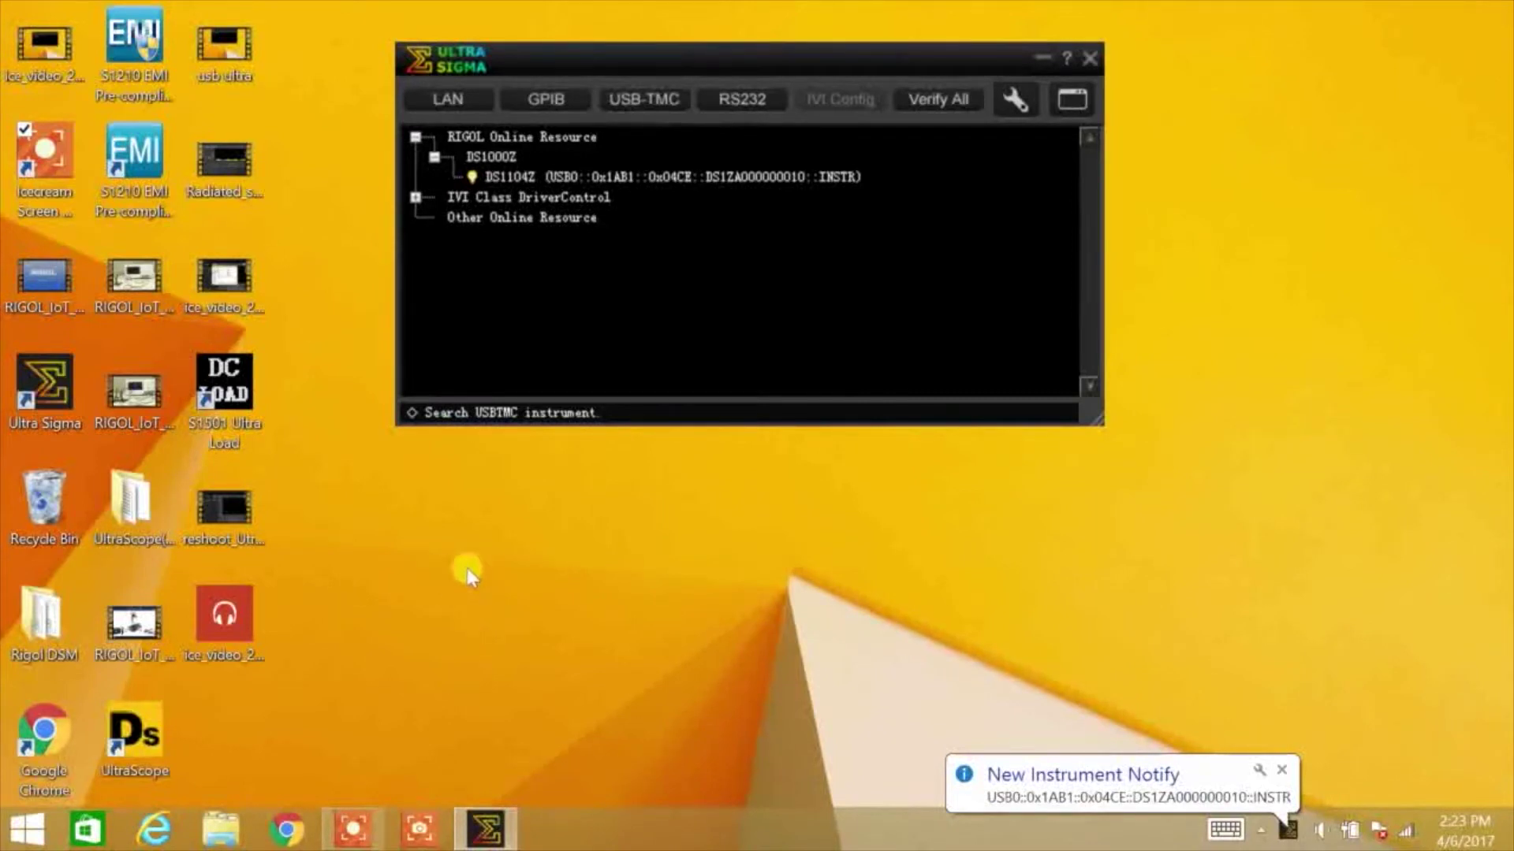
# Bring up the context menu for the detected DS1104Z USB-TMC resource
pyautogui.rightClick(748, 180)
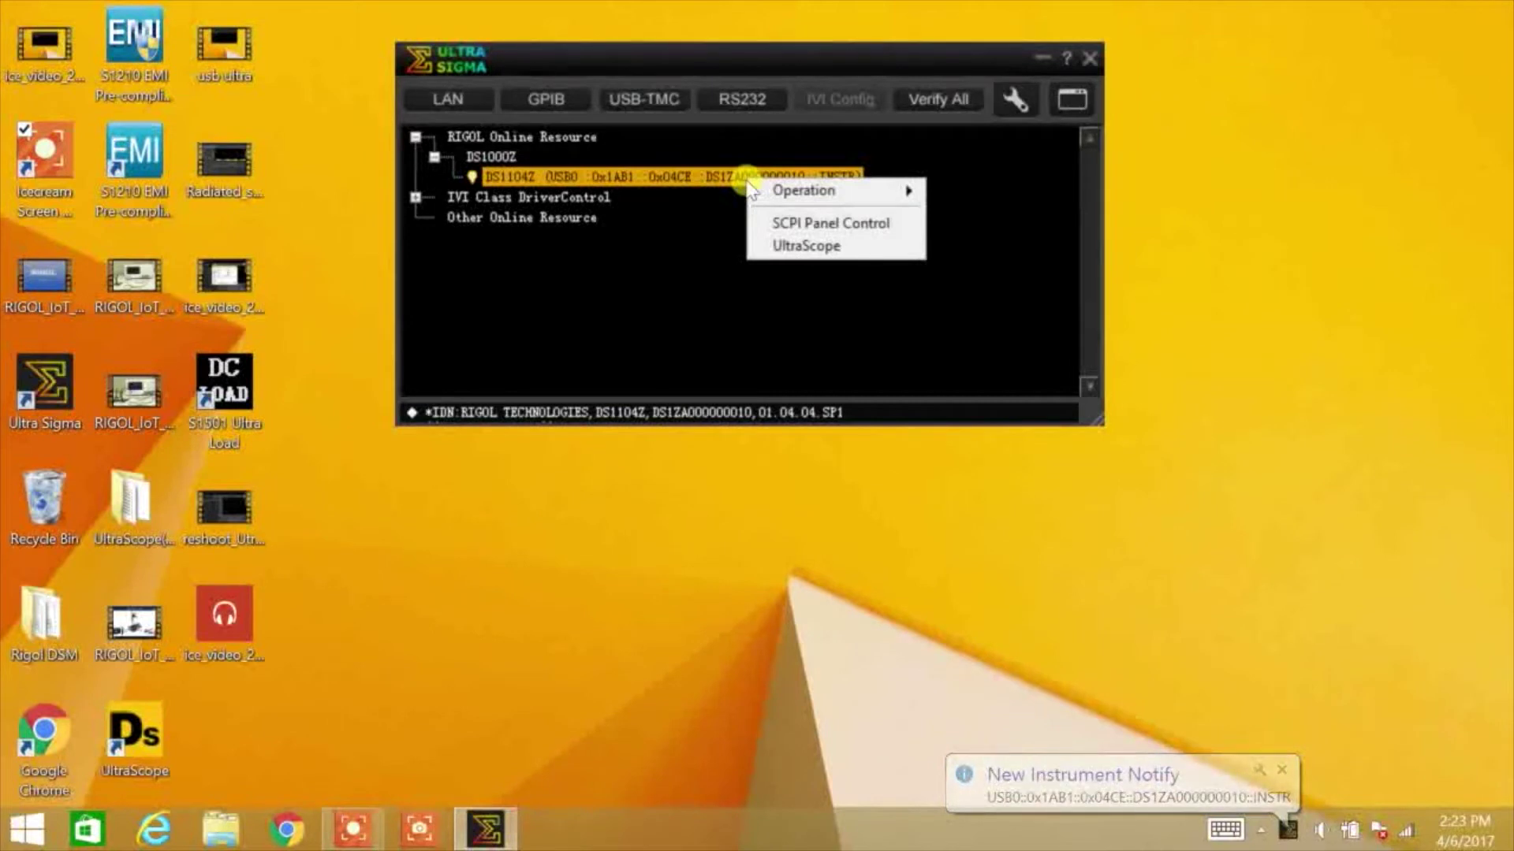
# Open UltraScope on the DS1104Z, restore its default setup, and set the timebase to 500 us
pyautogui.click(771, 247)
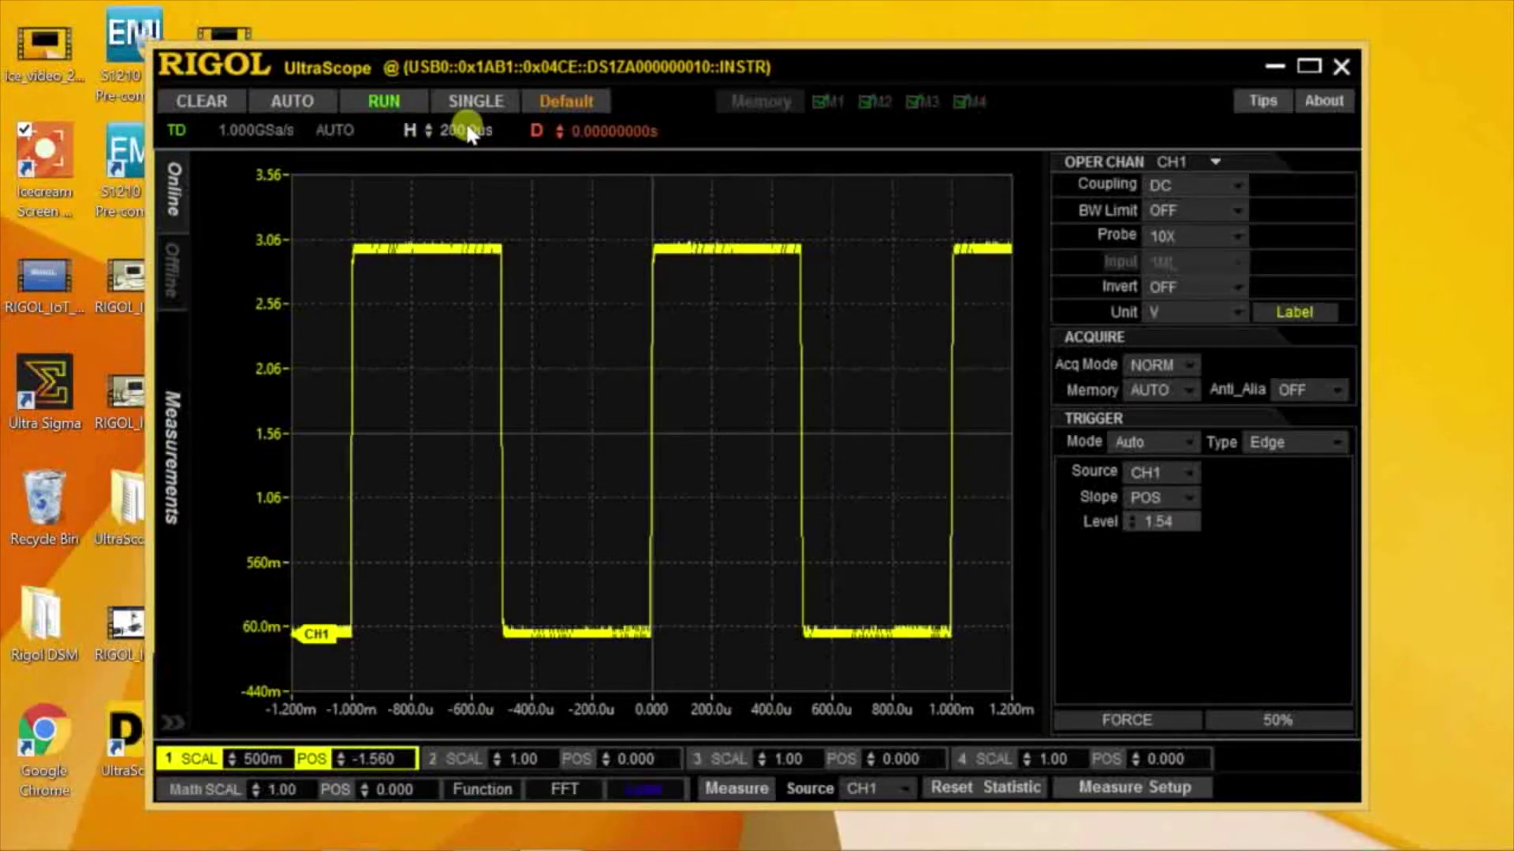
pyautogui.click(555, 105)
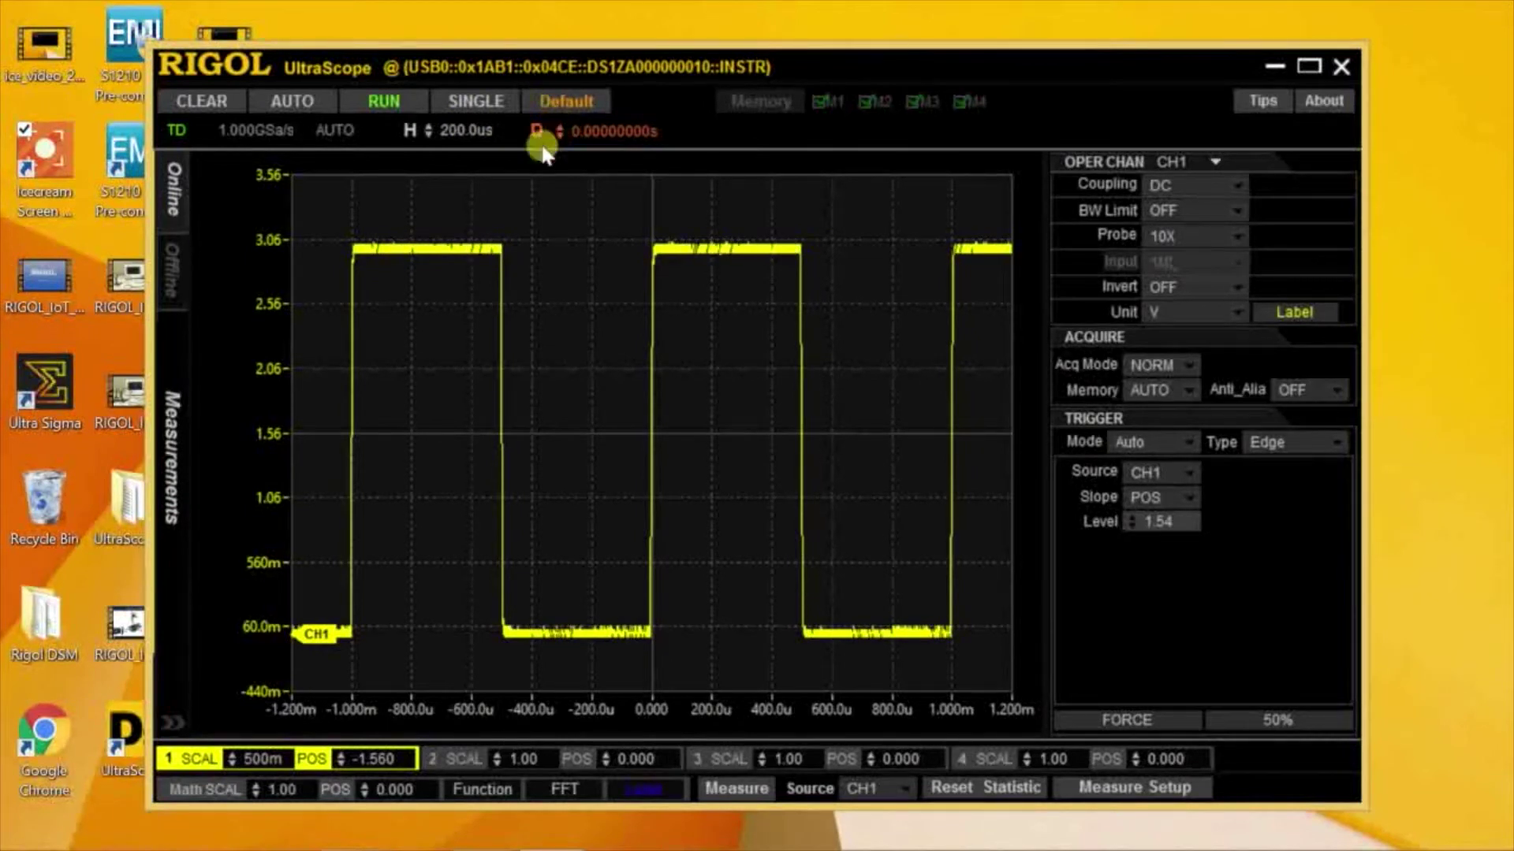
pyautogui.click(428, 127)
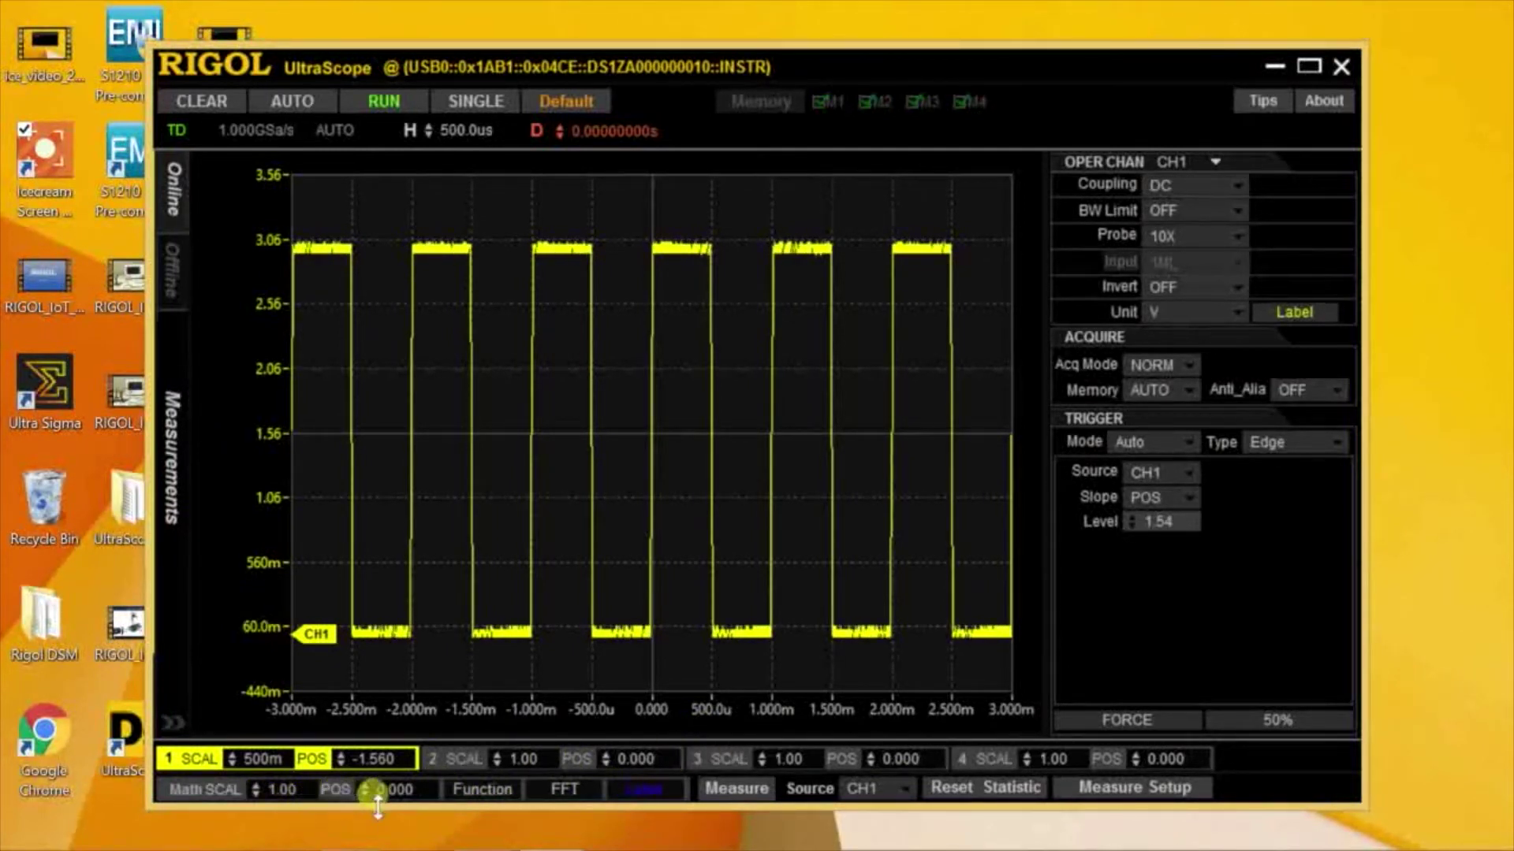
pyautogui.click(718, 789)
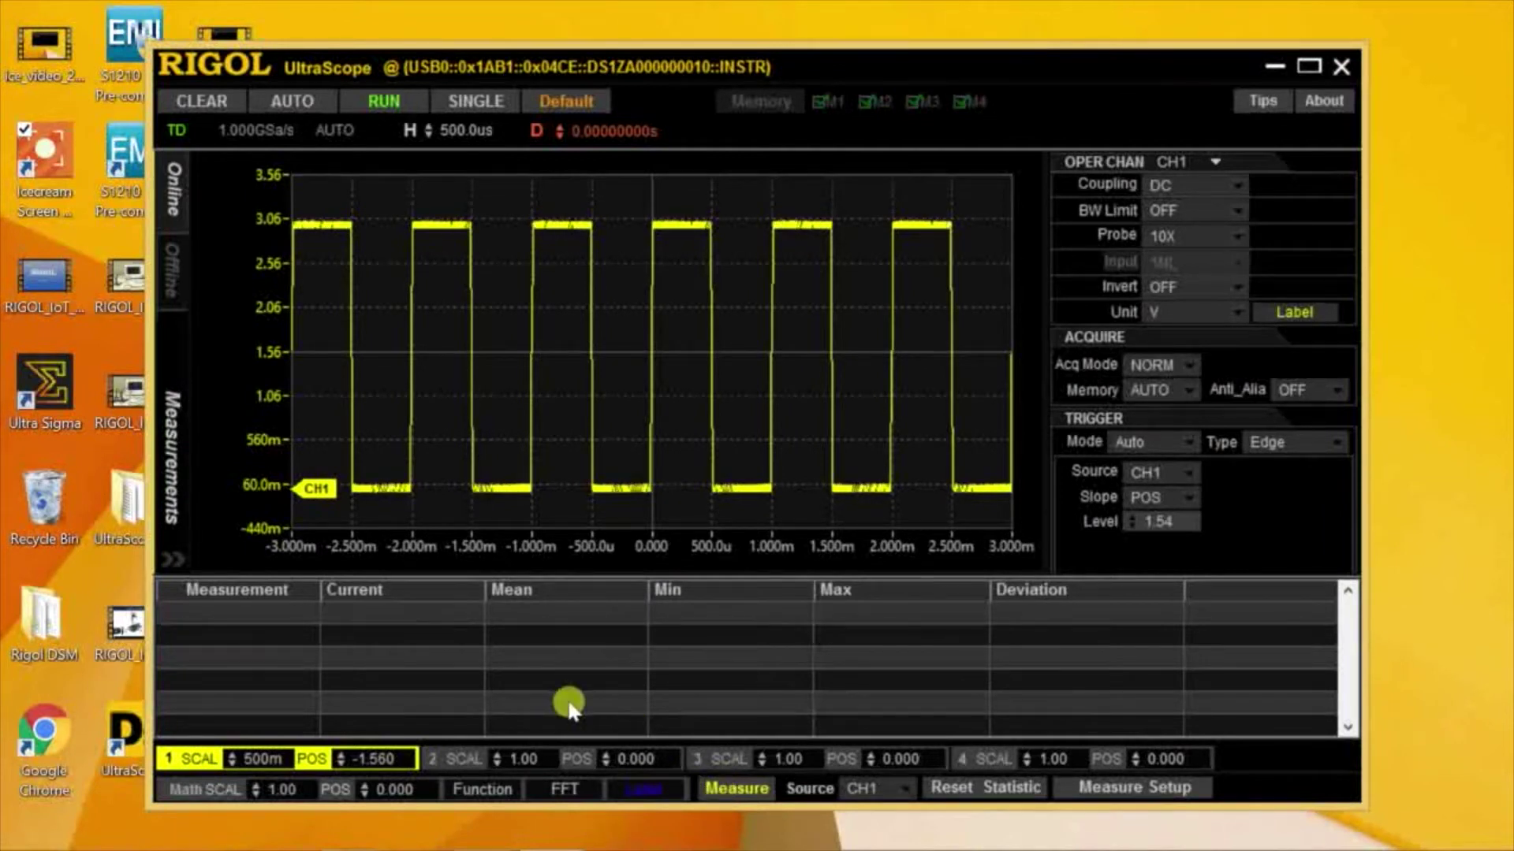
# Add channel 1 Period and Frequency measurements (1.000 ms, 1.000 kHz), then hide the table
pyautogui.click(172, 447)
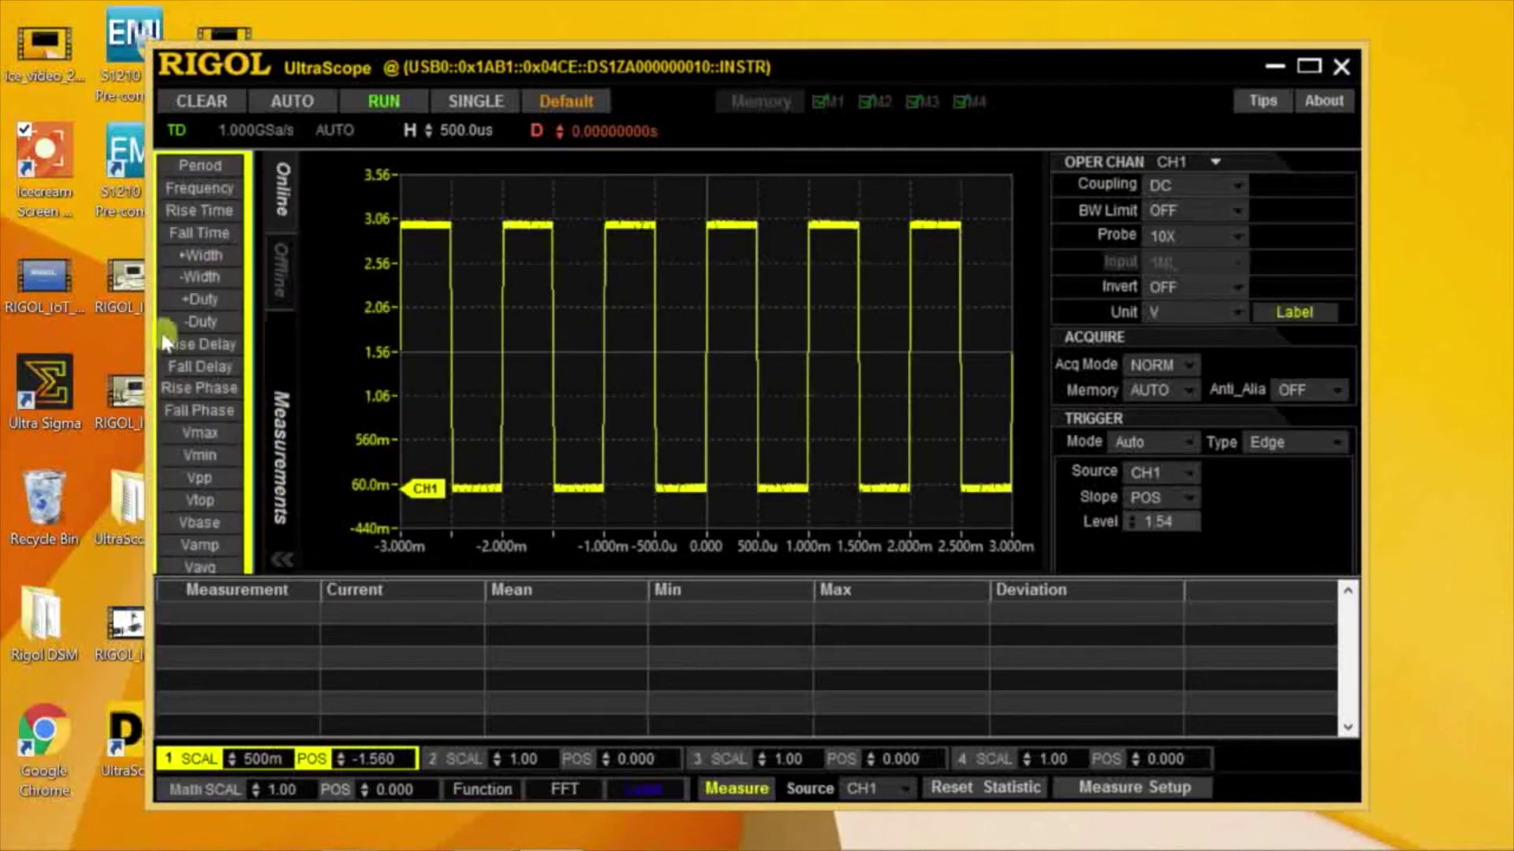
pyautogui.click(223, 174)
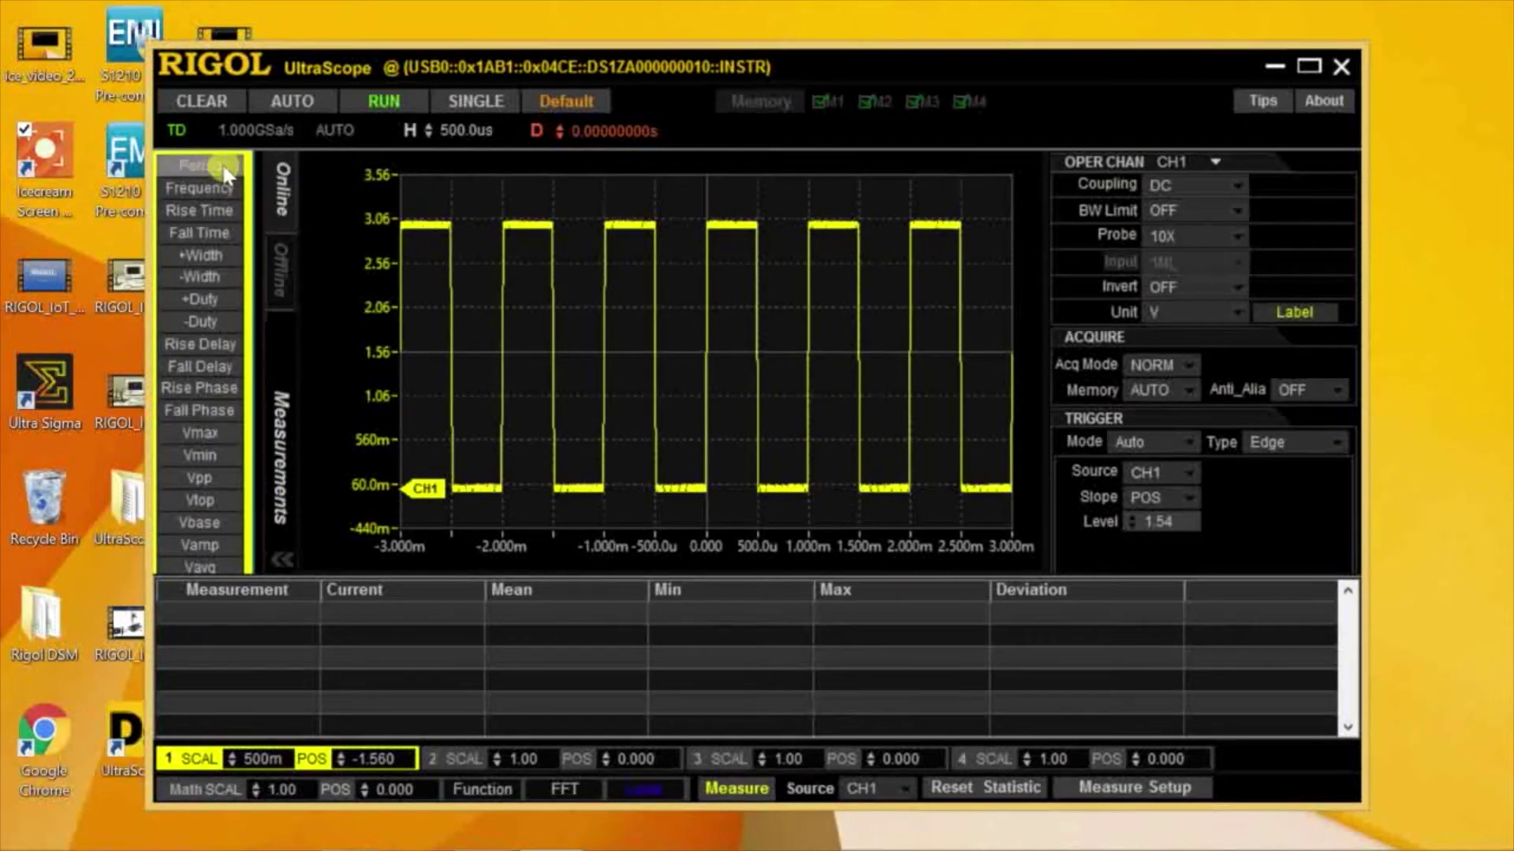
pyautogui.click(226, 190)
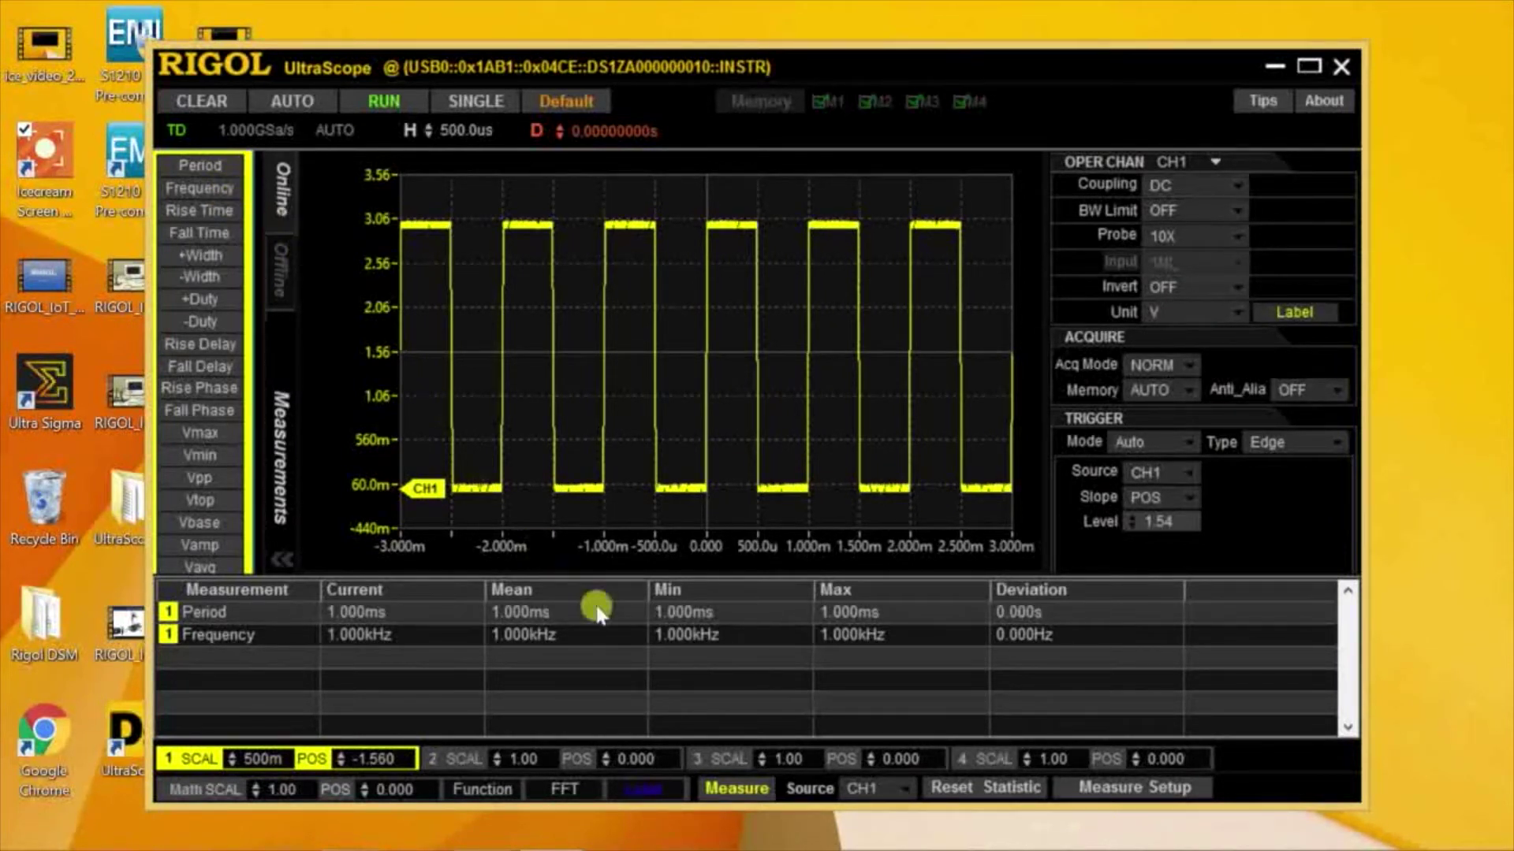
pyautogui.click(725, 790)
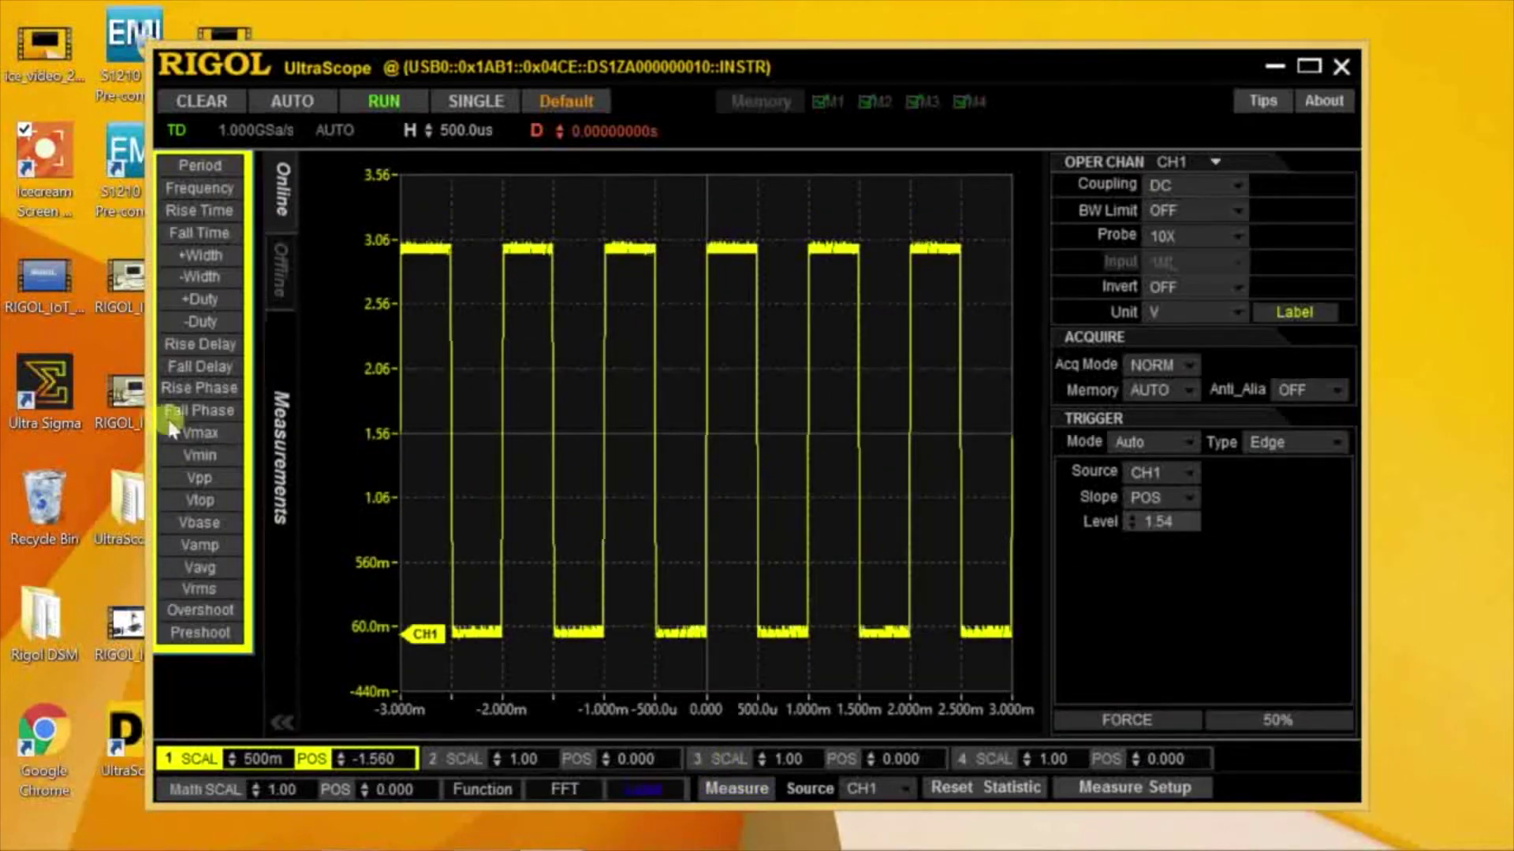
pyautogui.click(284, 463)
# Split the plot display into four screens, then return to a single screen
pyautogui.rightClick(531, 426)
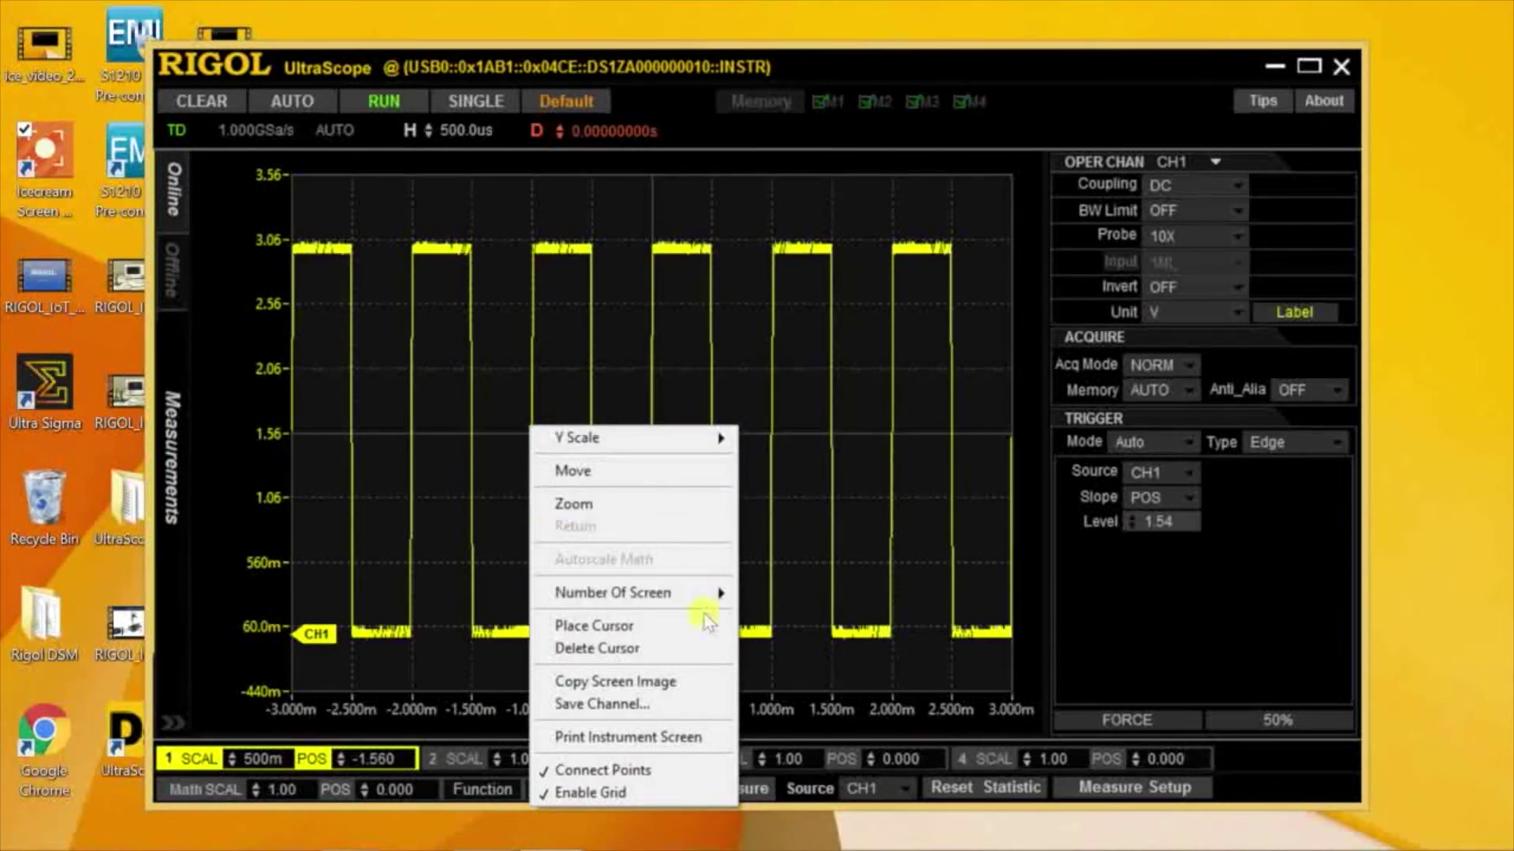
pyautogui.moveTo(613, 593)
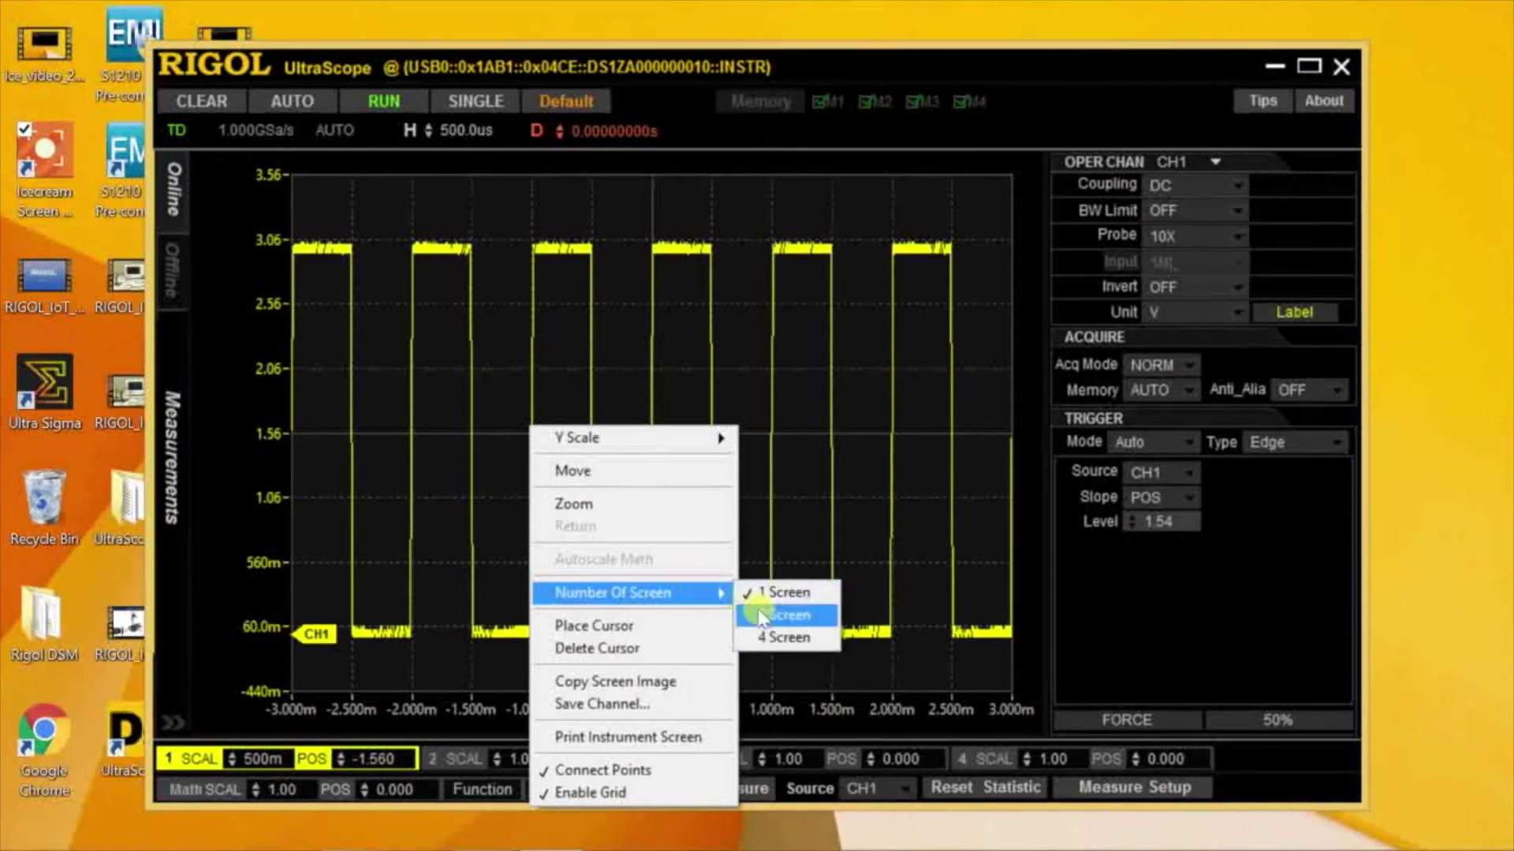
pyautogui.click(777, 639)
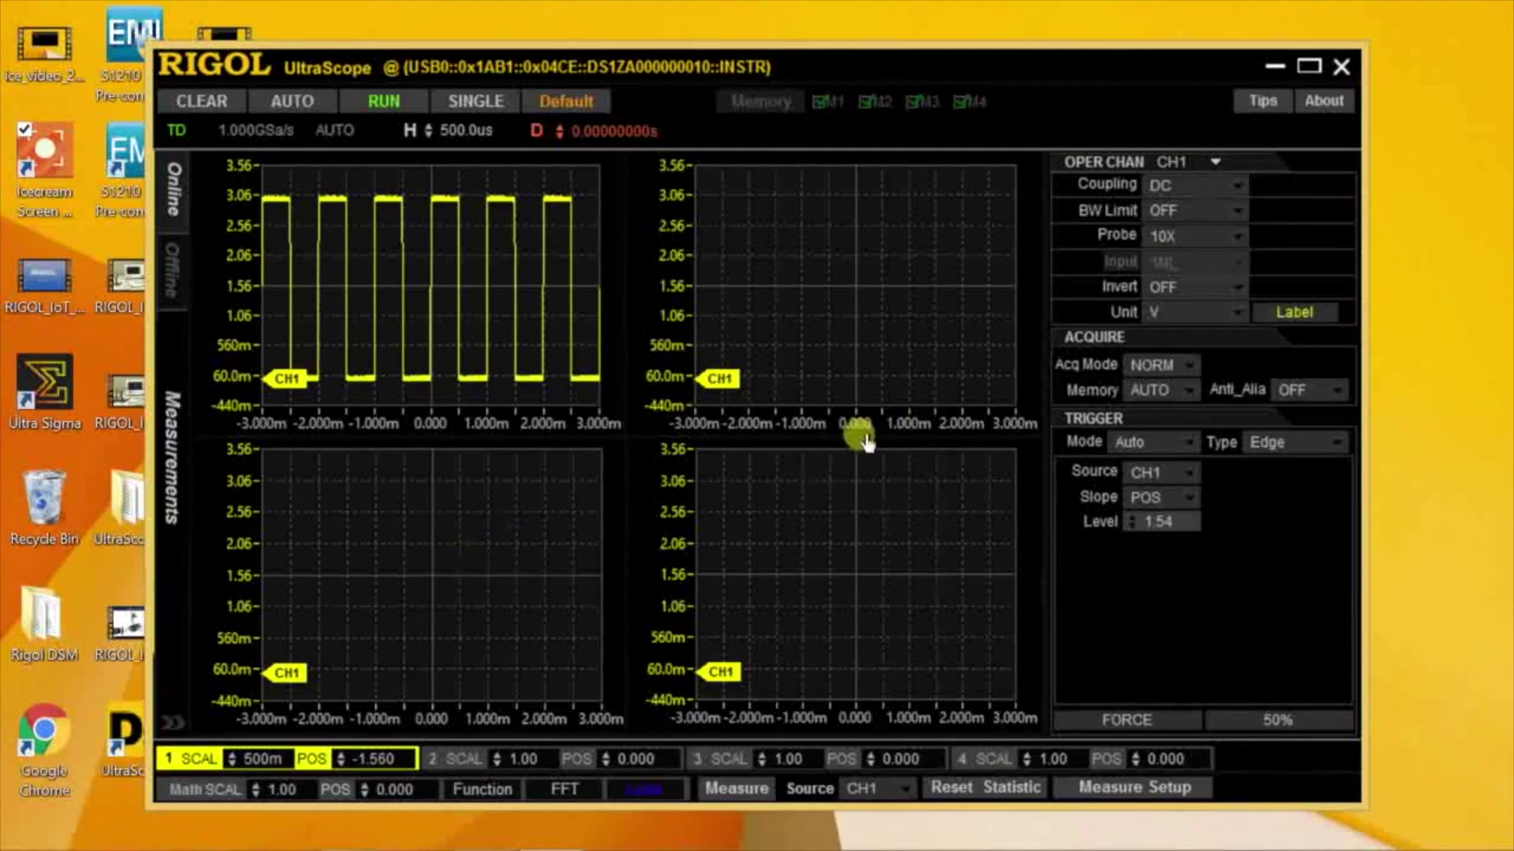
pyautogui.rightClick(878, 331)
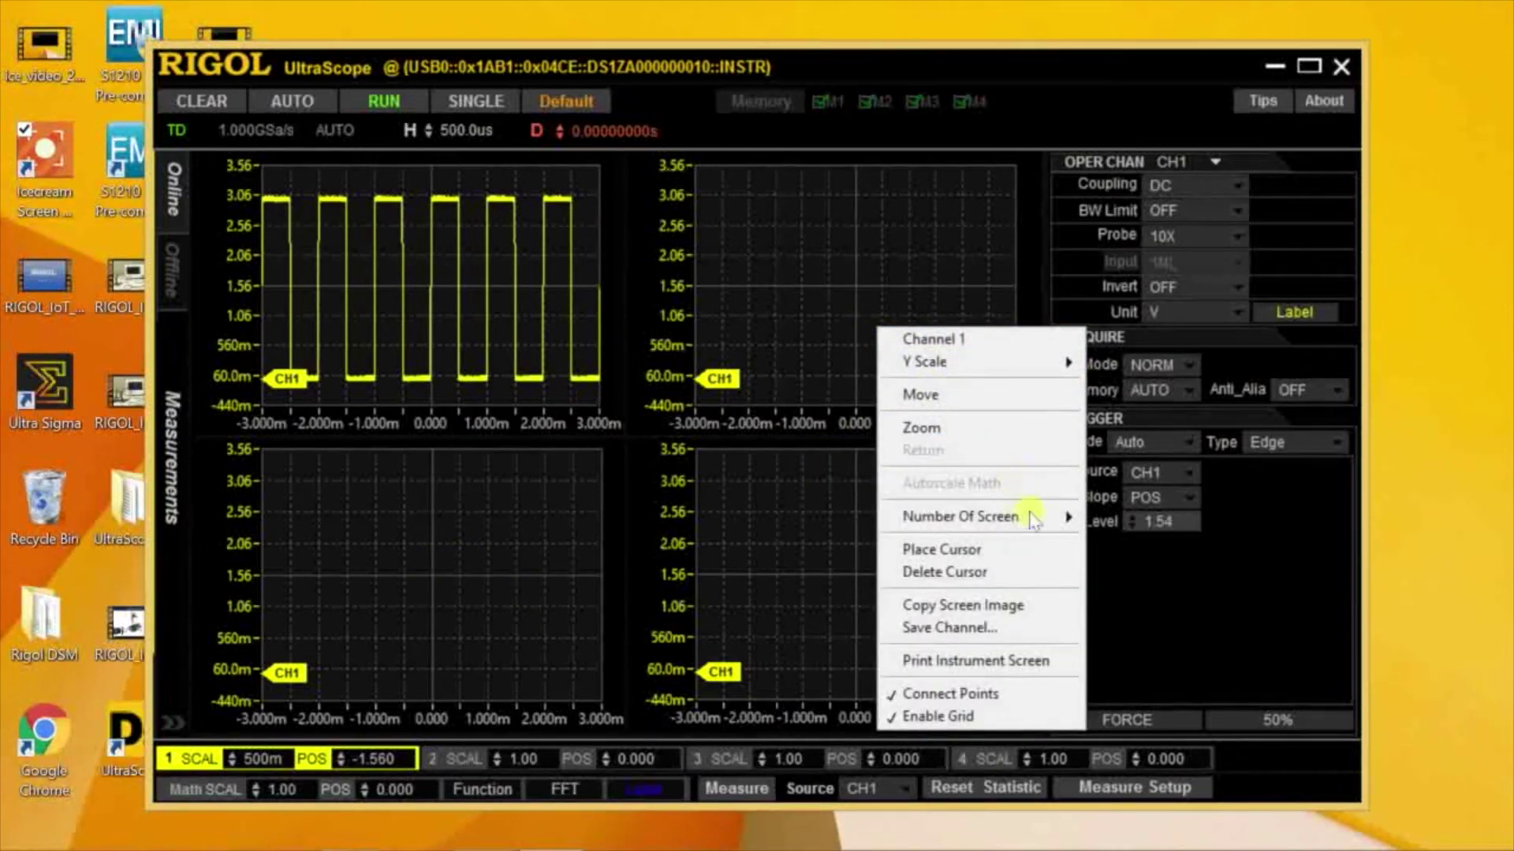
pyautogui.moveTo(961, 517)
pyautogui.click(1113, 521)
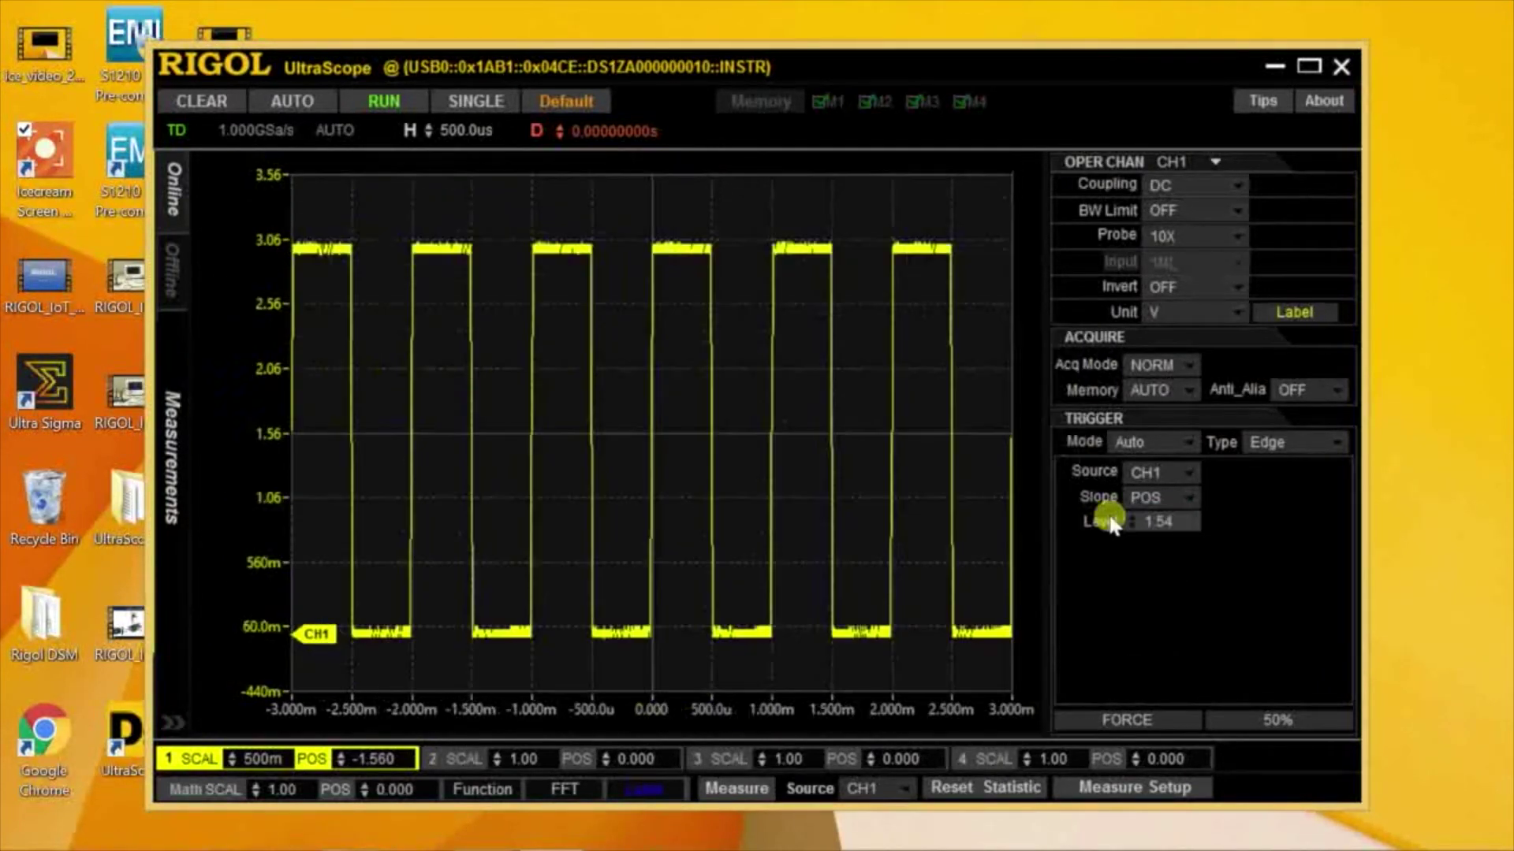
pyautogui.rightClick(430, 404)
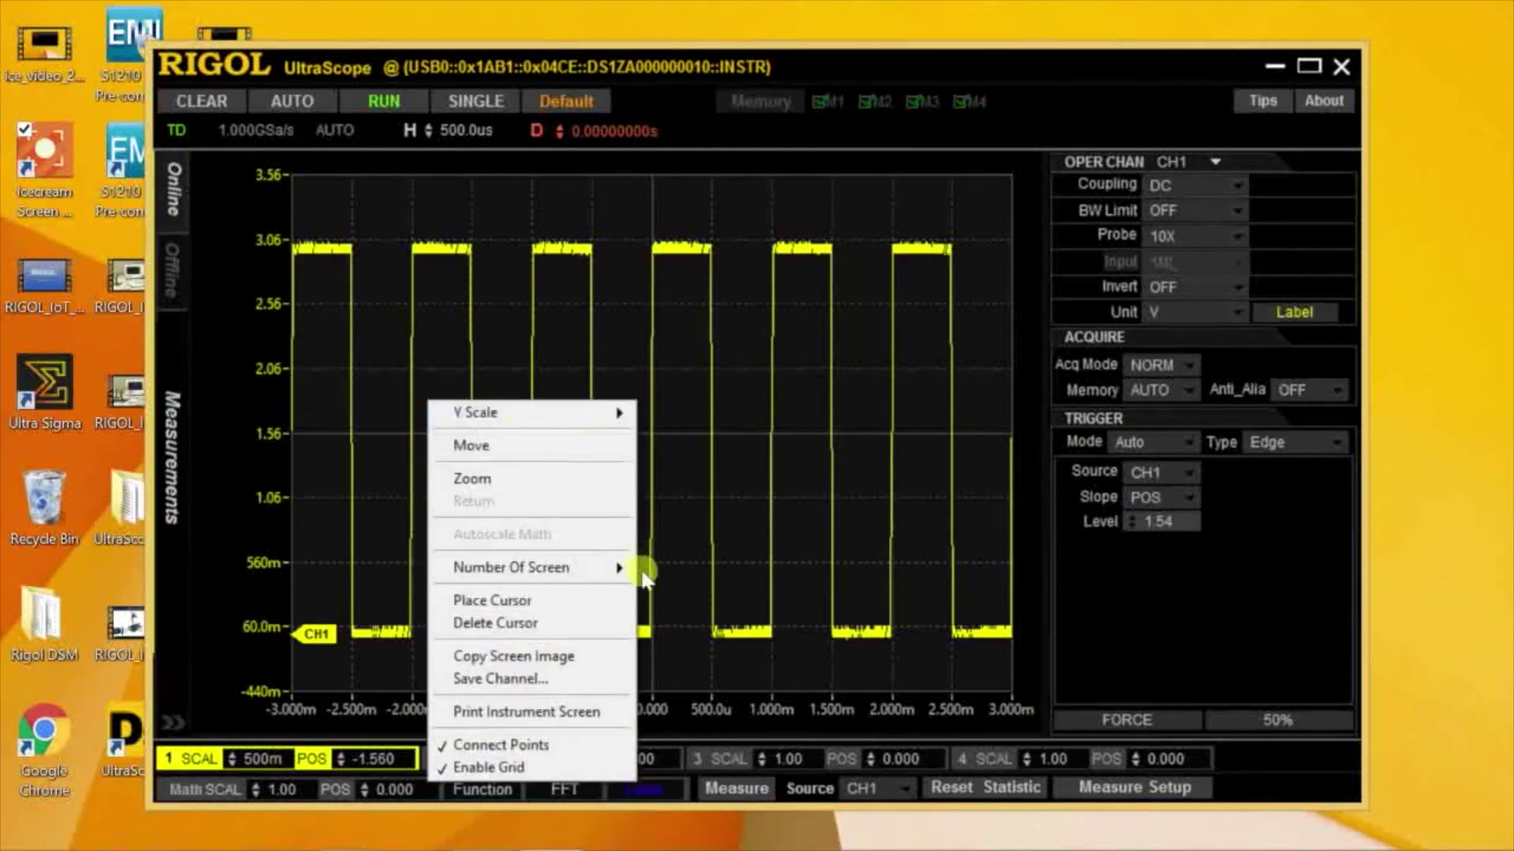
# Place cursors on the square wave, move their readout aside, then clear them
pyautogui.click(510, 600)
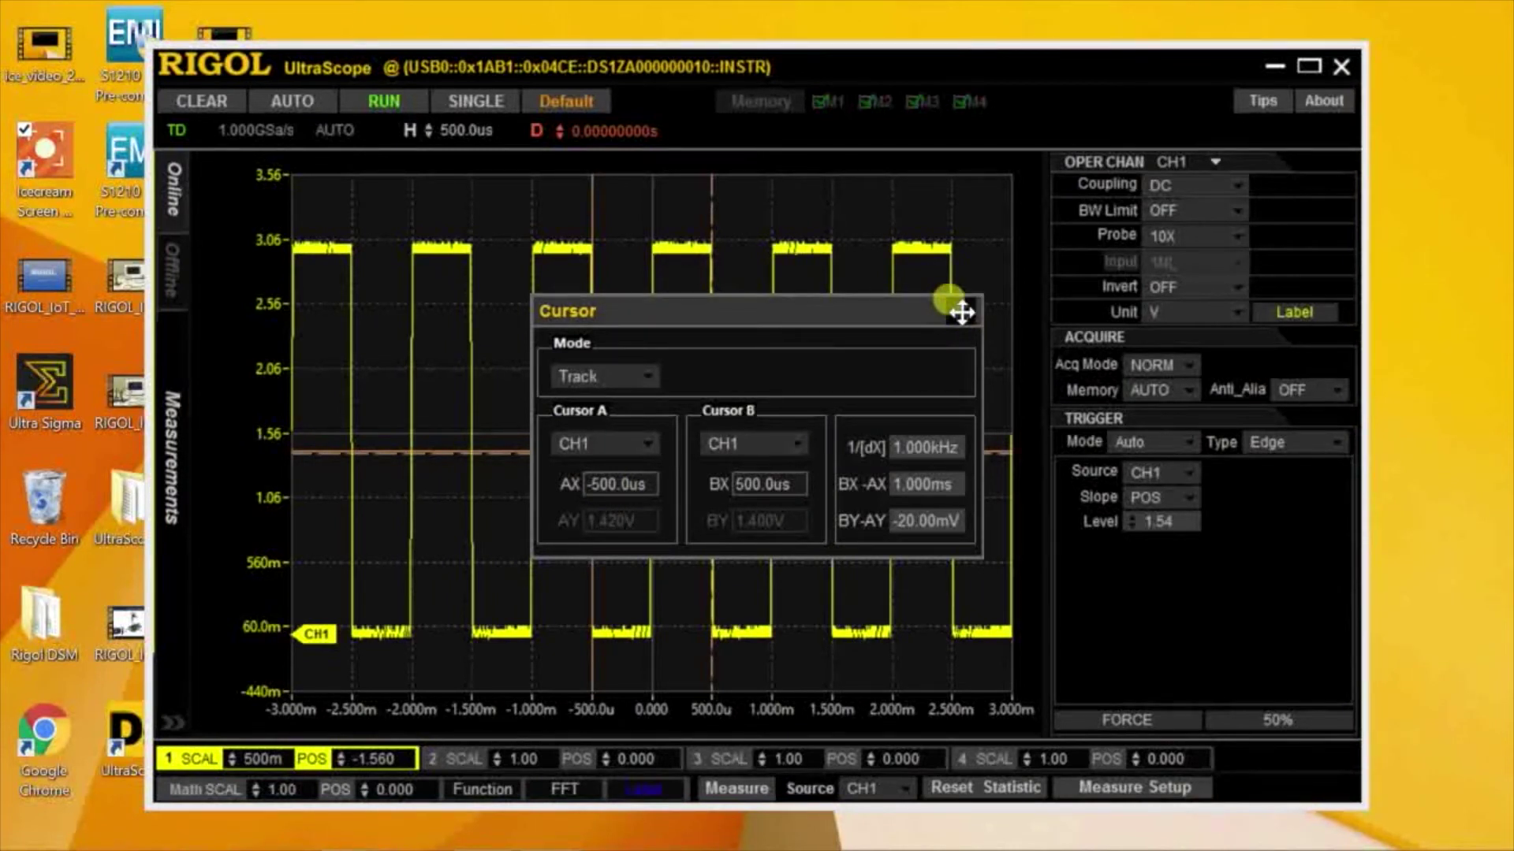
pyautogui.moveTo(960, 312); pyautogui.dragTo(1276, 311)
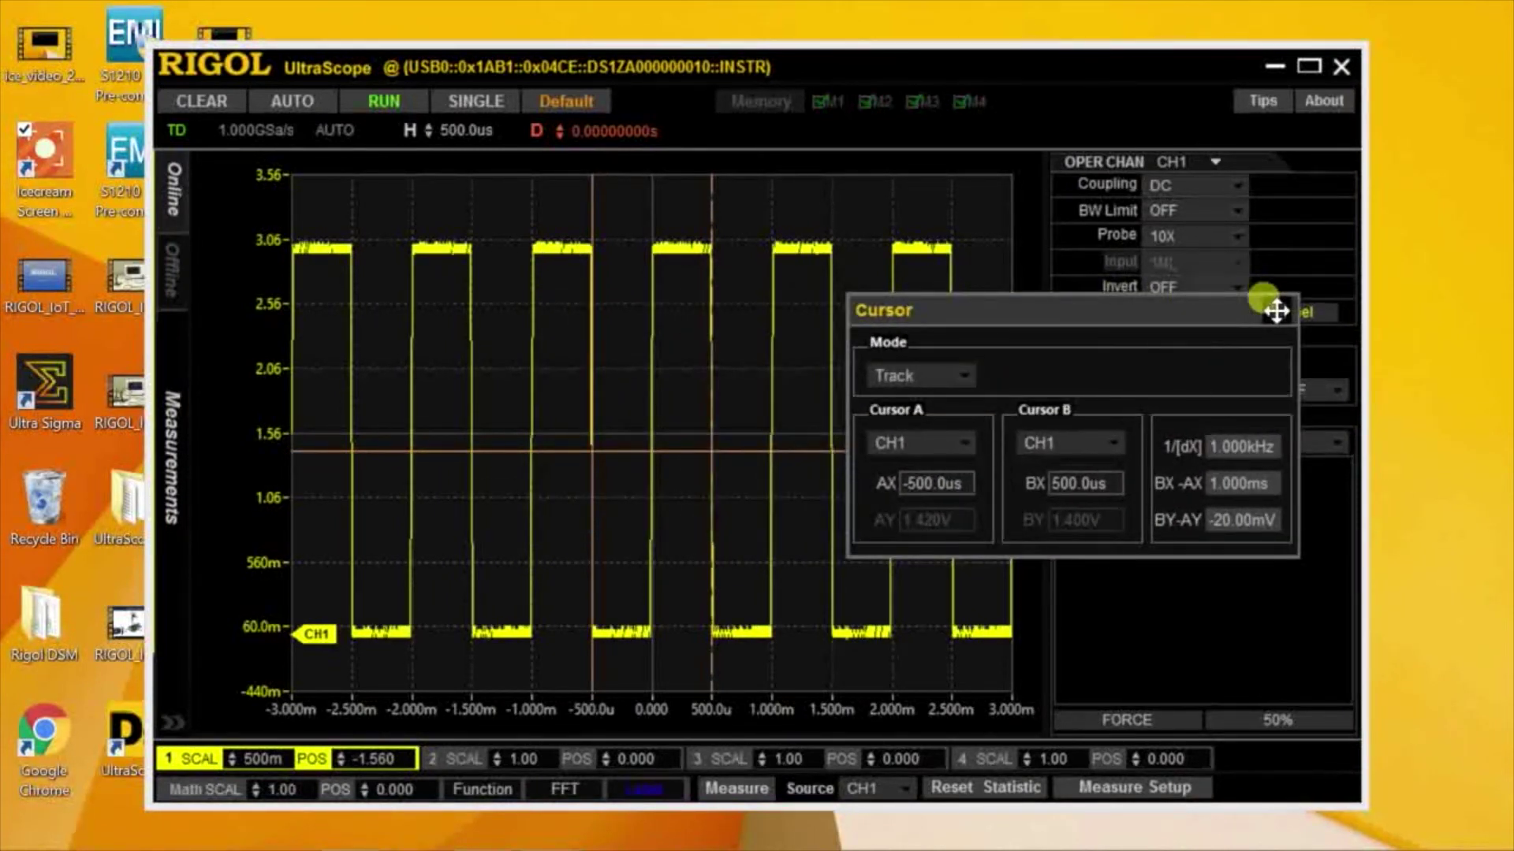
pyautogui.click(1277, 311)
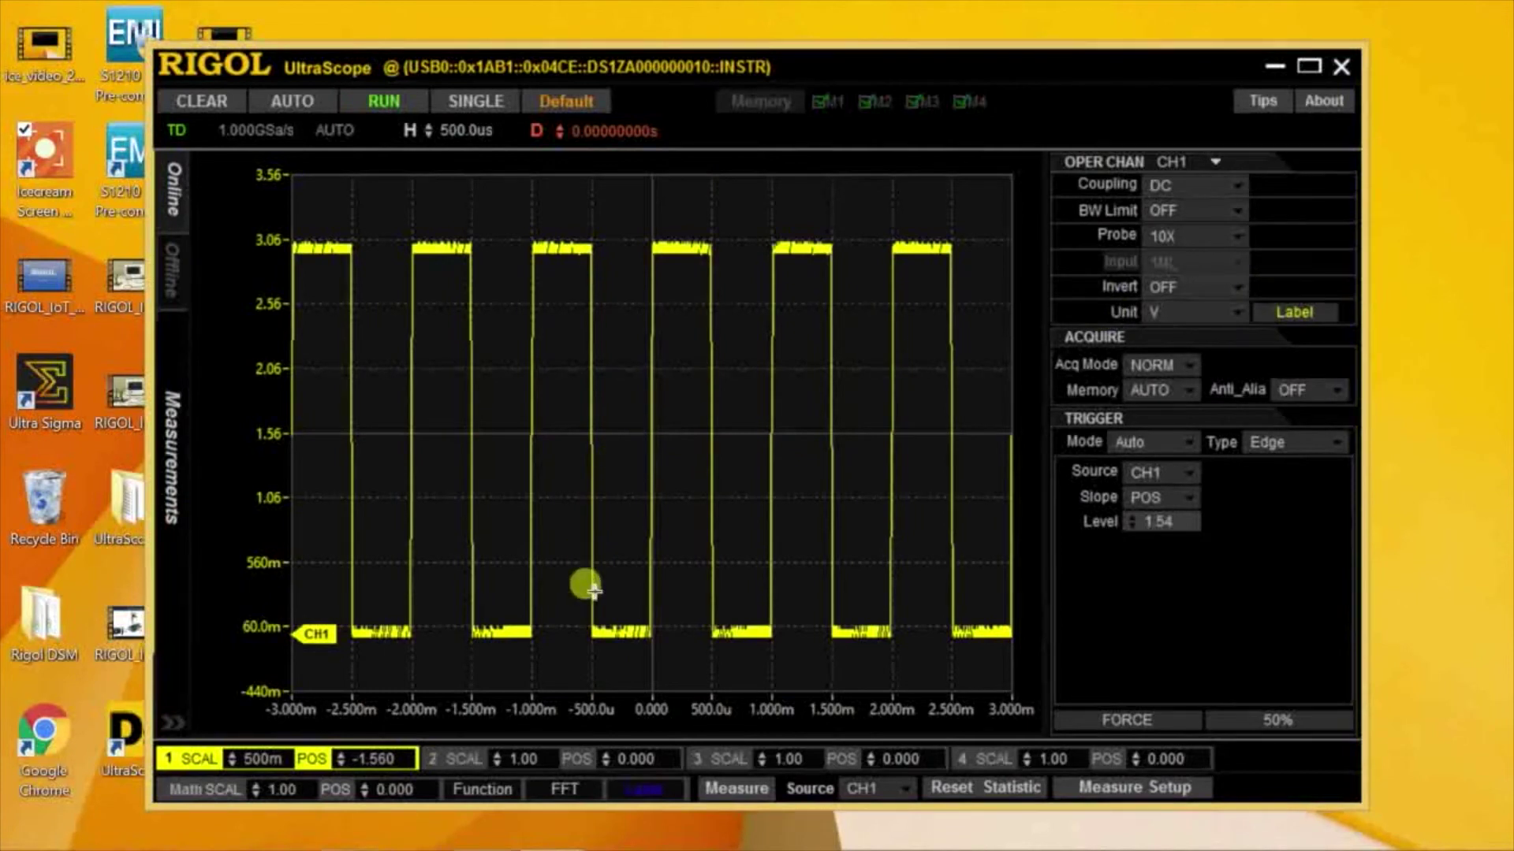
pyautogui.rightClick(595, 541)
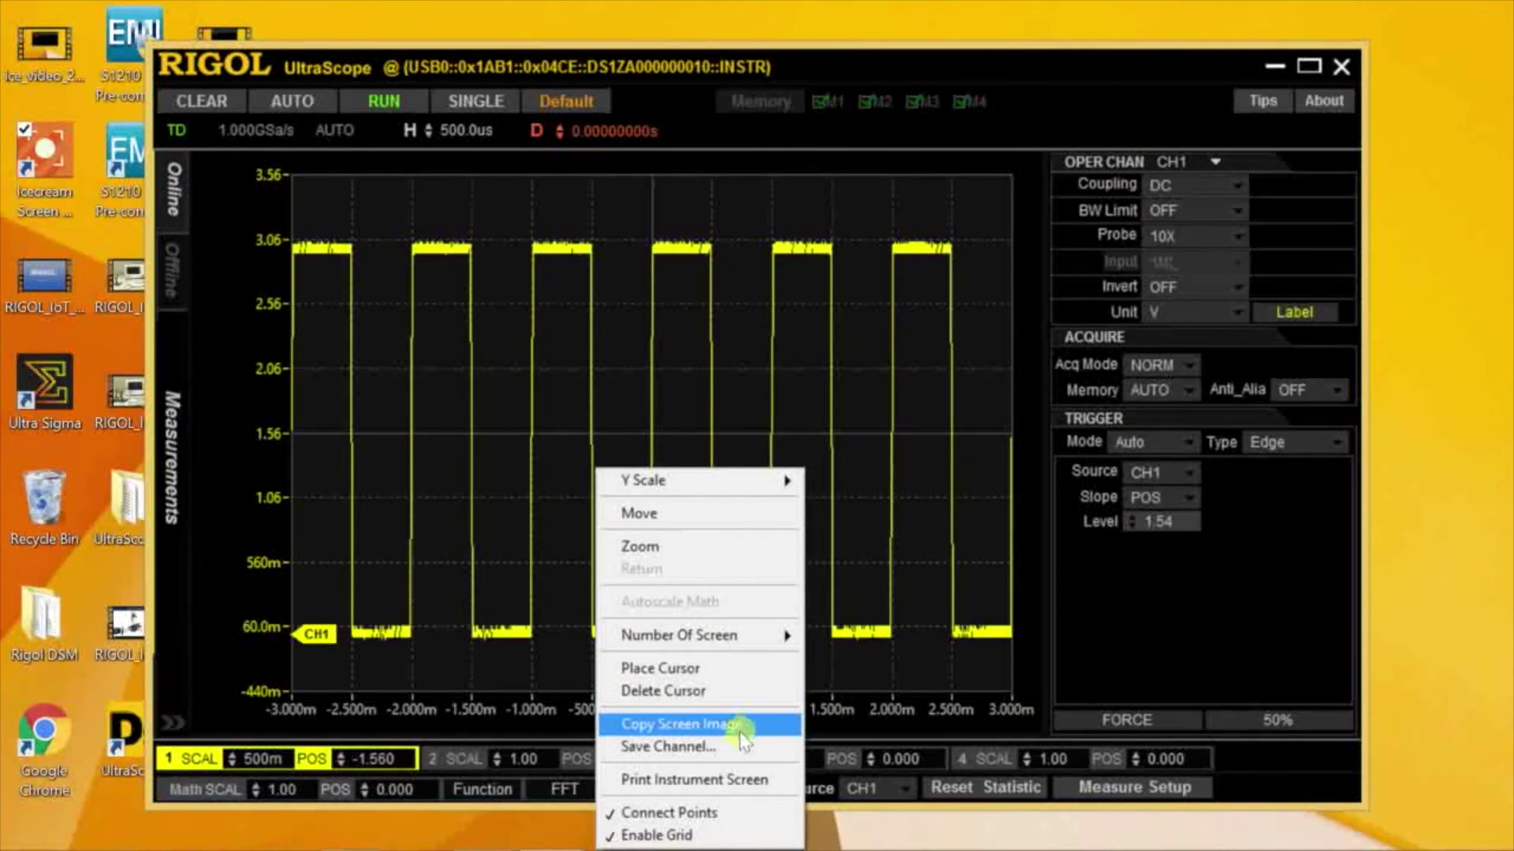
pyautogui.click(724, 752)
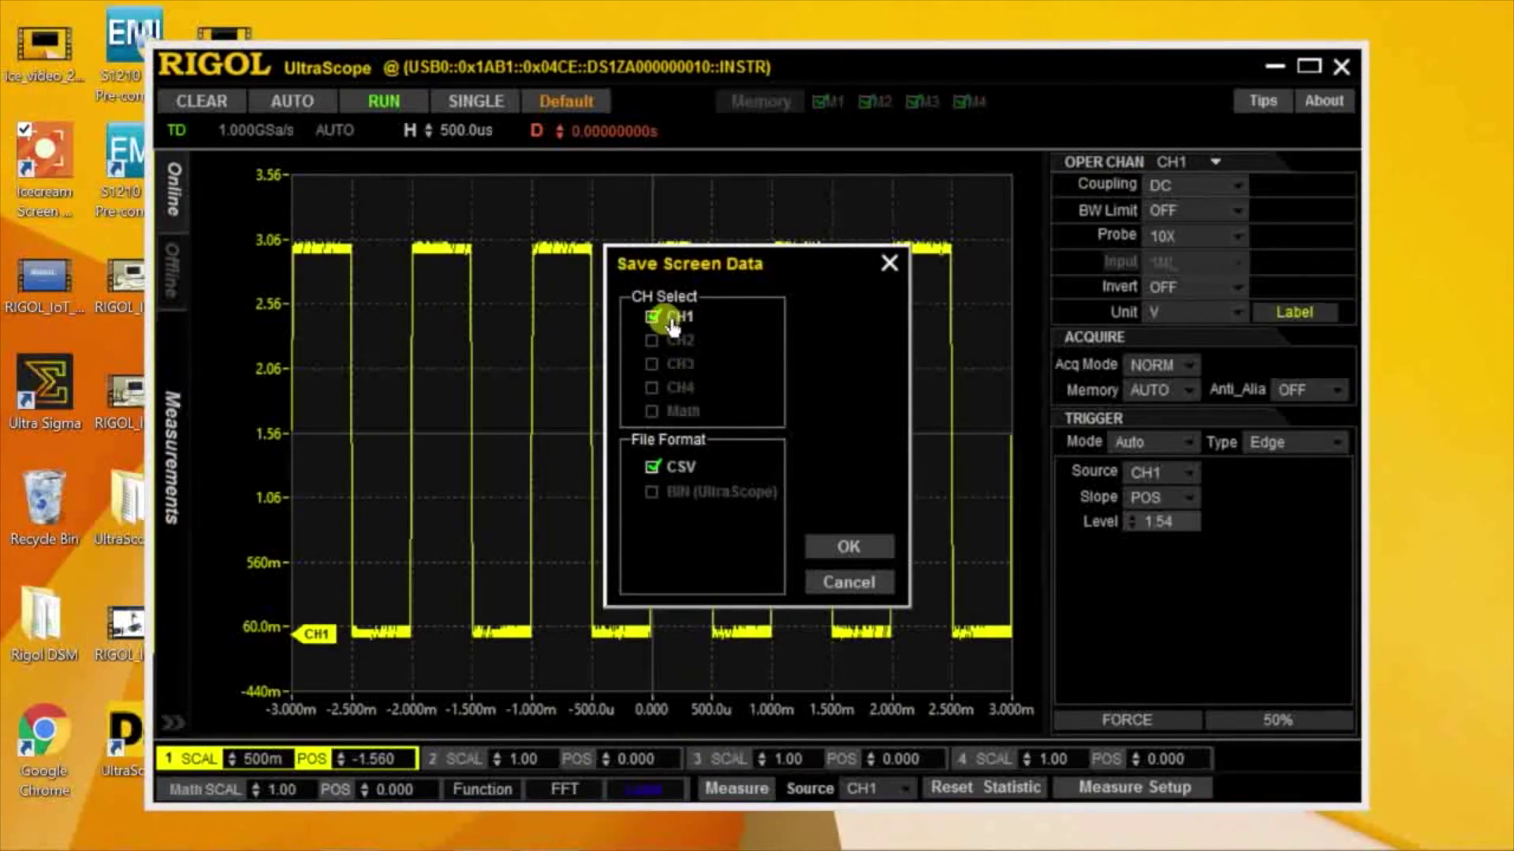
pyautogui.click(847, 547)
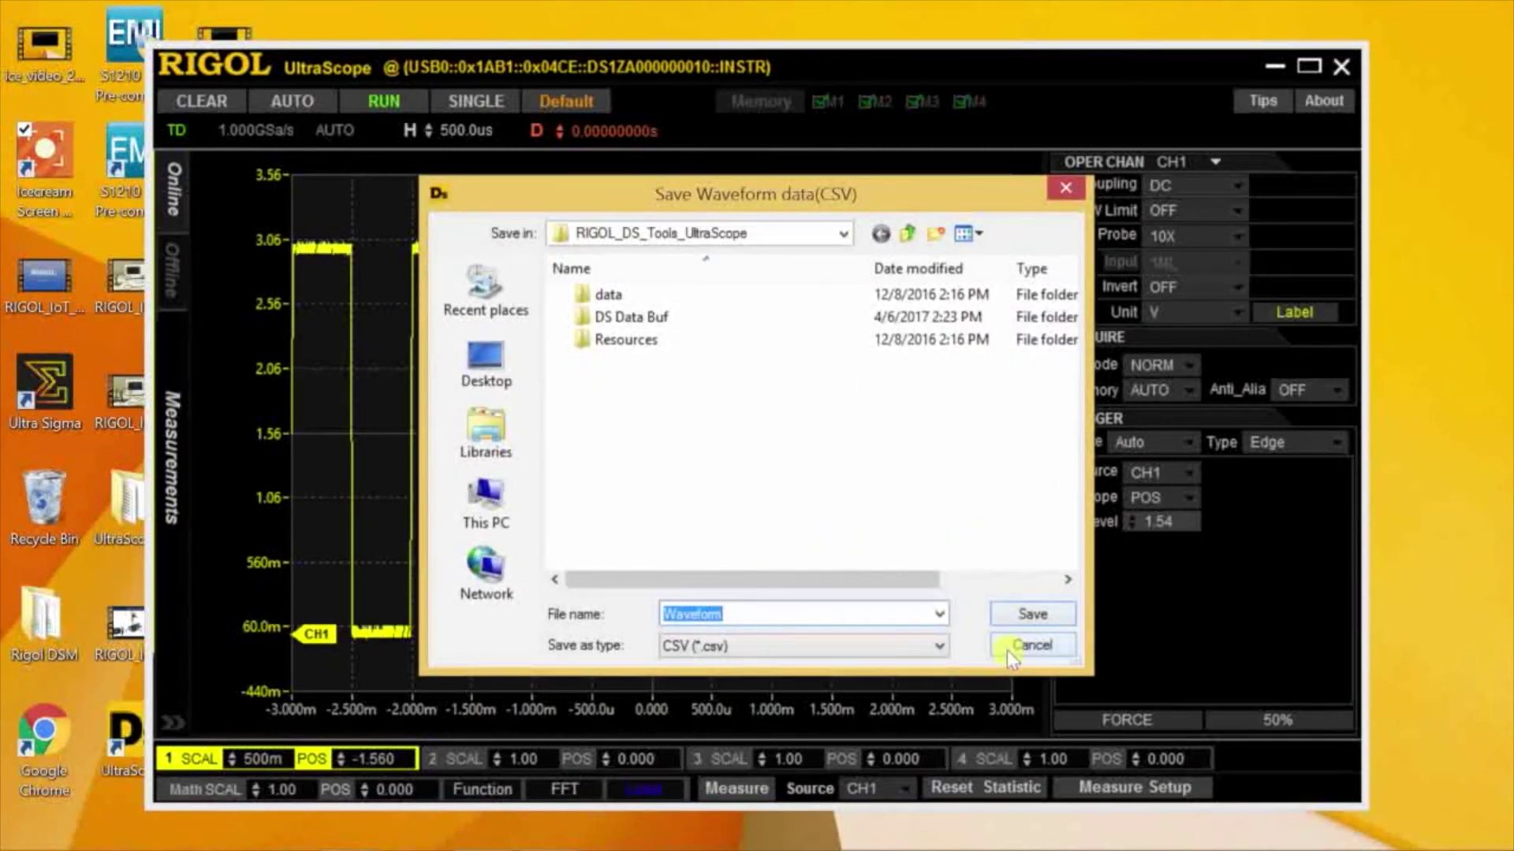
pyautogui.click(1006, 648)
pyautogui.rightClick(816, 418)
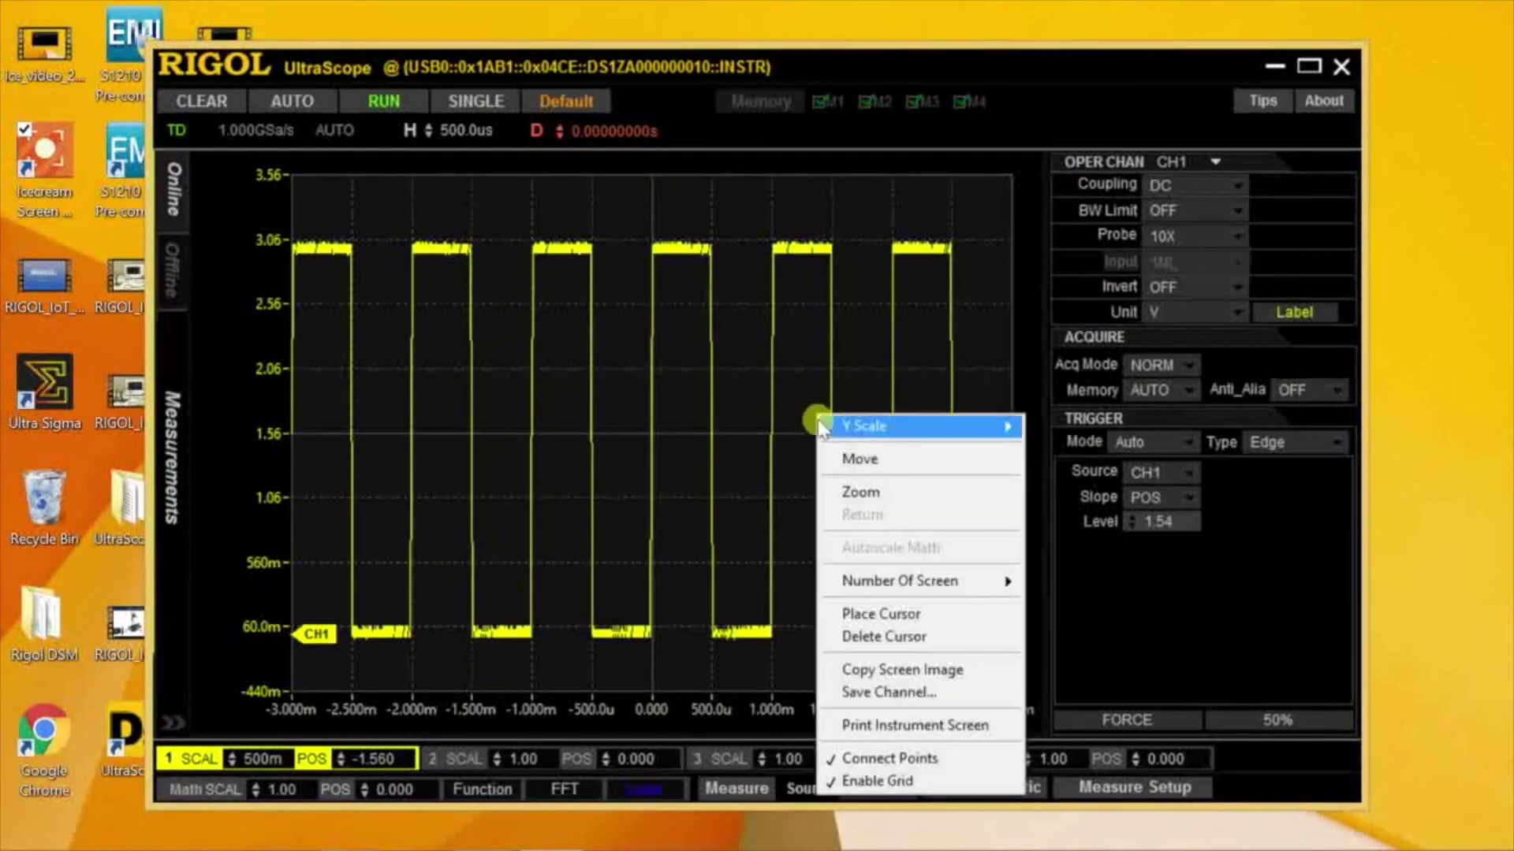
pyautogui.click(980, 723)
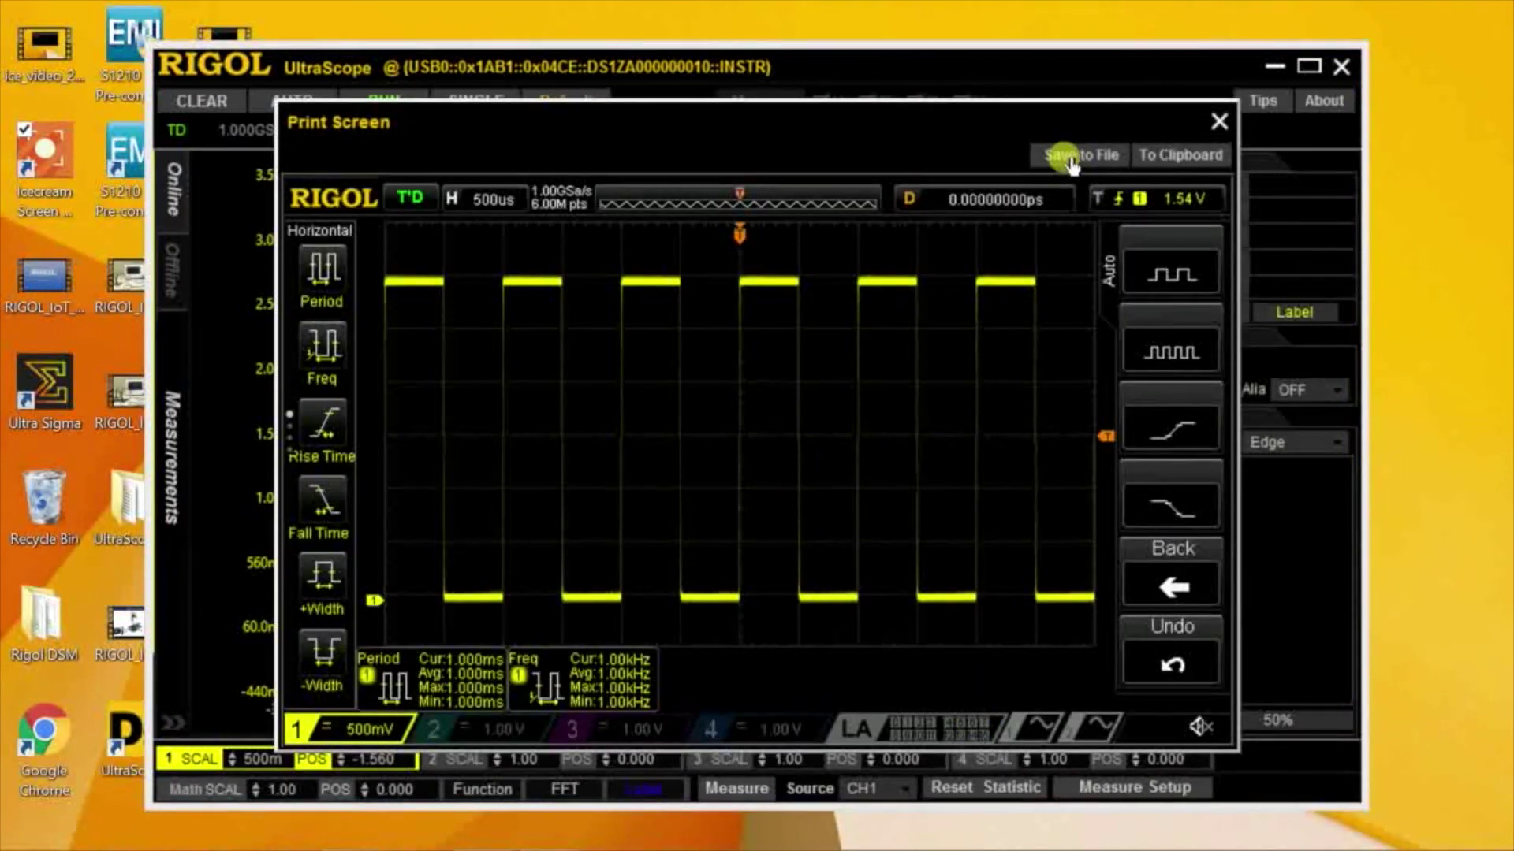
pyautogui.click(1222, 115)
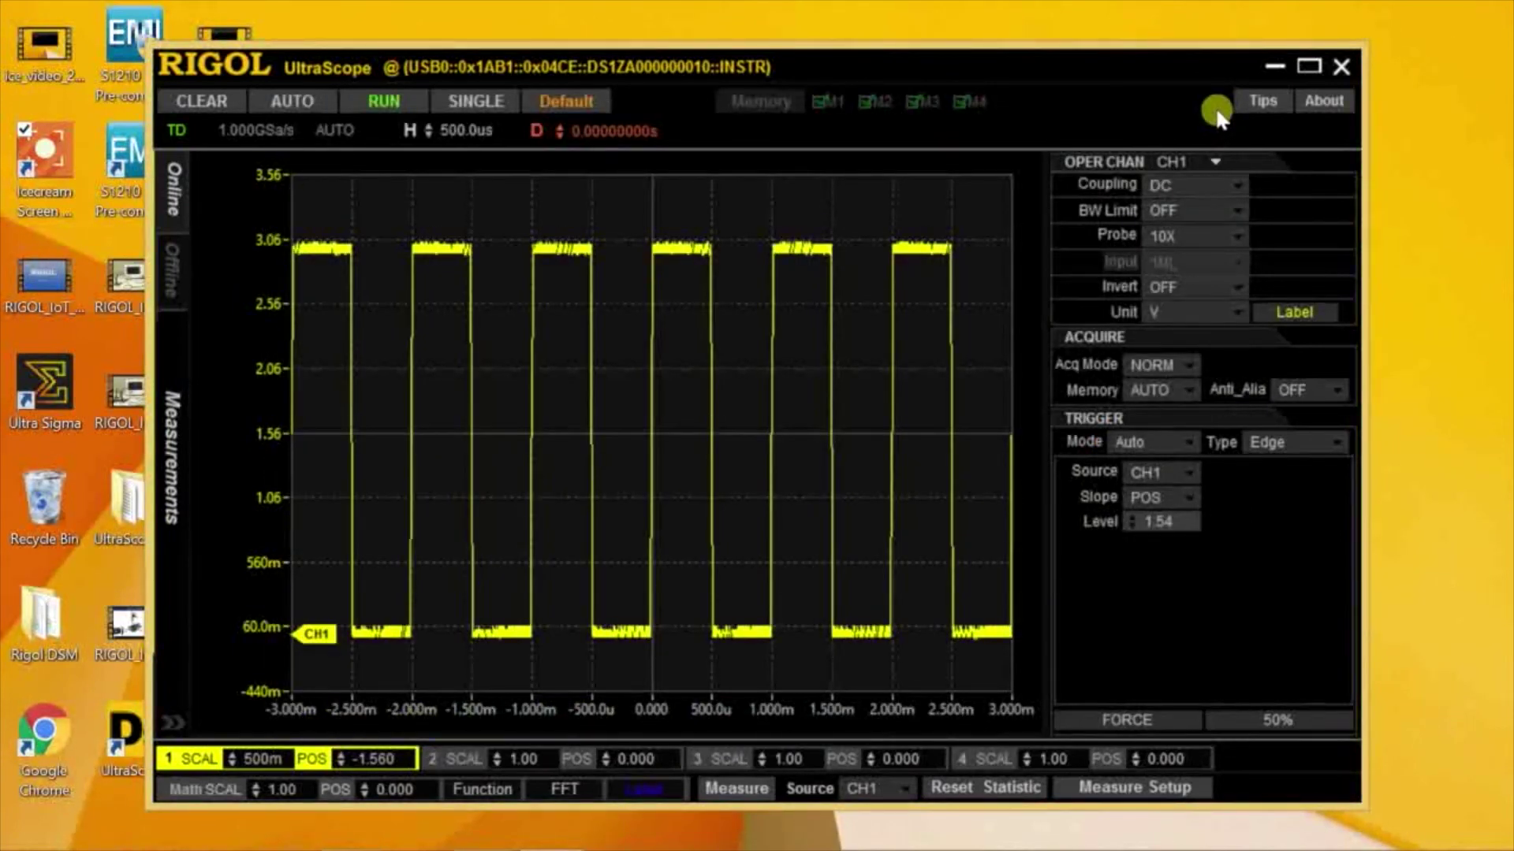